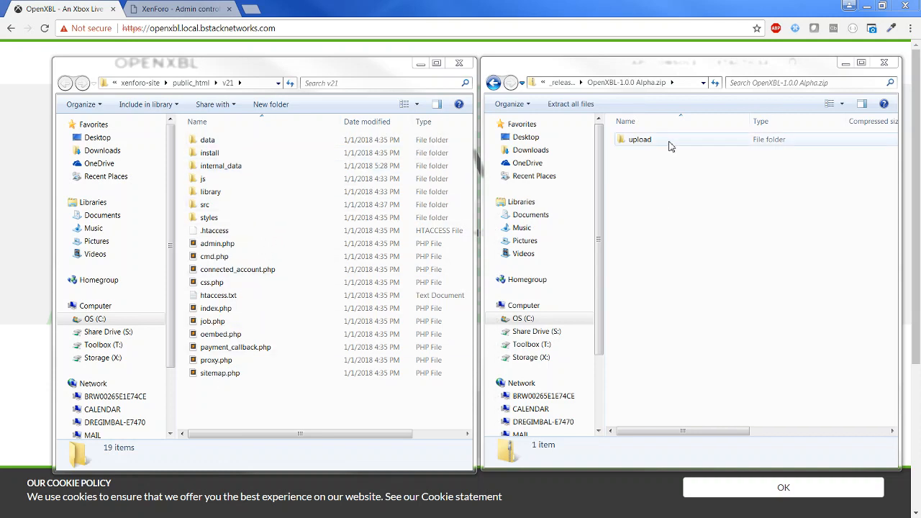
Copy the OpenXBL folder from the zip's upload/src/addons into the forum's v21/src/addons folder.
{"action": "double_click", "coordinate": [640, 140]}
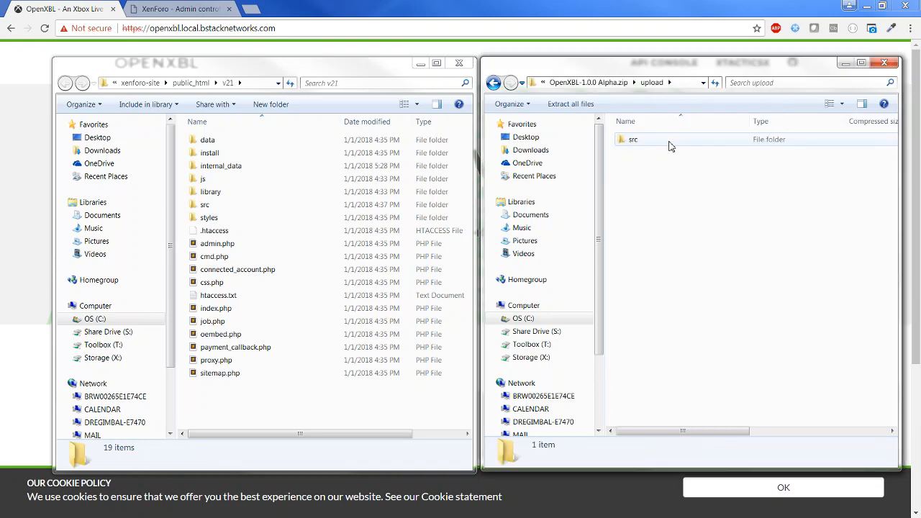
{"action": "double_click", "coordinate": [668, 144]}
{"action": "double_click", "coordinate": [672, 144]}
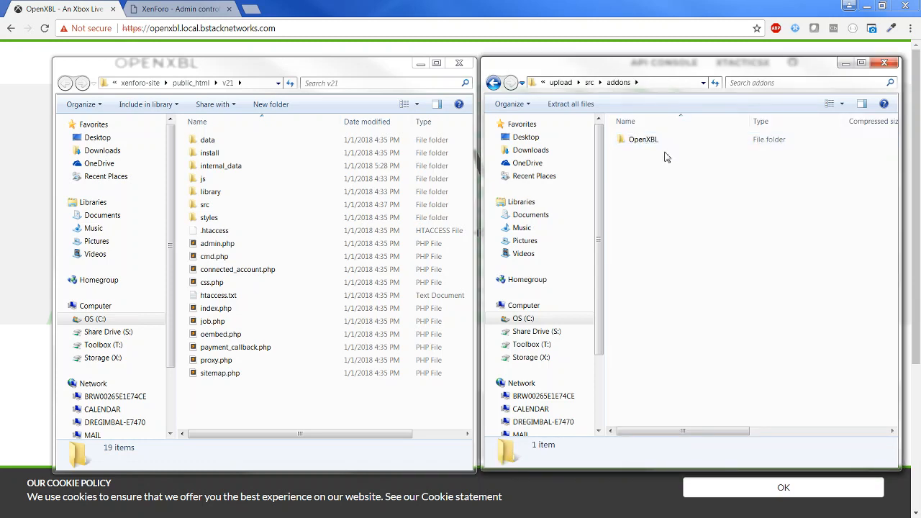
{"action": "double_click", "coordinate": [248, 204]}
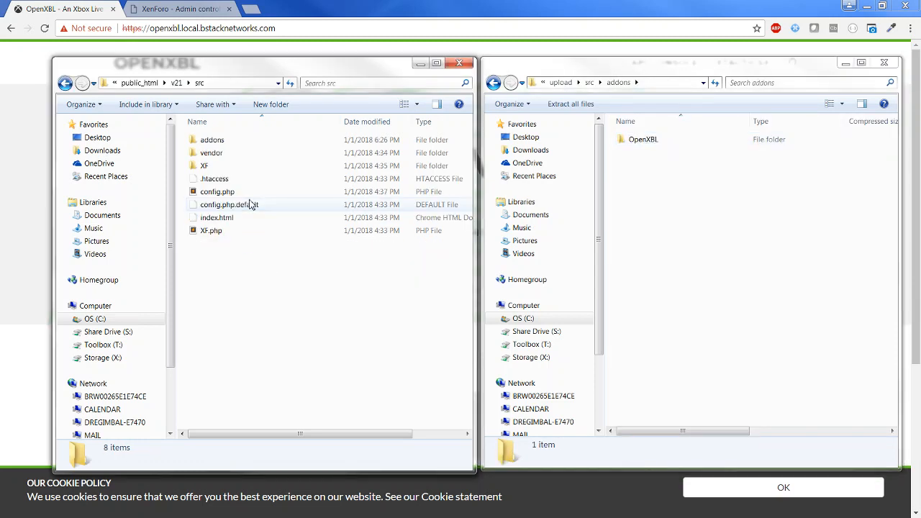
{"action": "double_click", "coordinate": [237, 142]}
{"action": "left_click", "coordinate": [653, 140]}
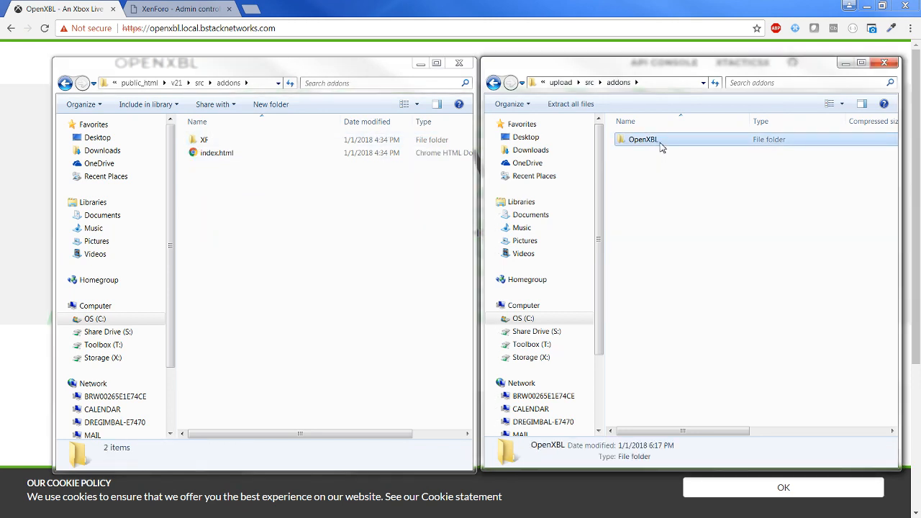
{"action": "left_click_drag", "start_coordinate": [662, 146], "coordinate": [305, 315]}
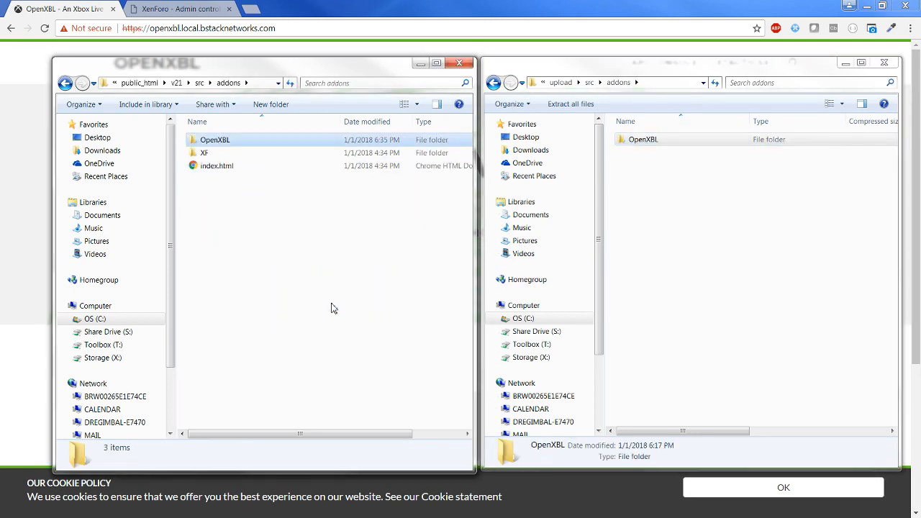
{"action": "left_click", "coordinate": [342, 272]}
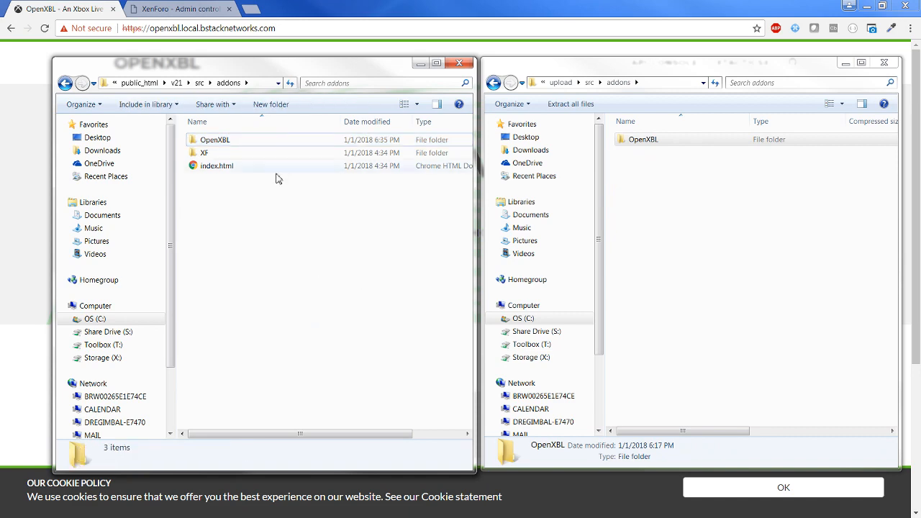
{"action": "left_click", "coordinate": [182, 10]}
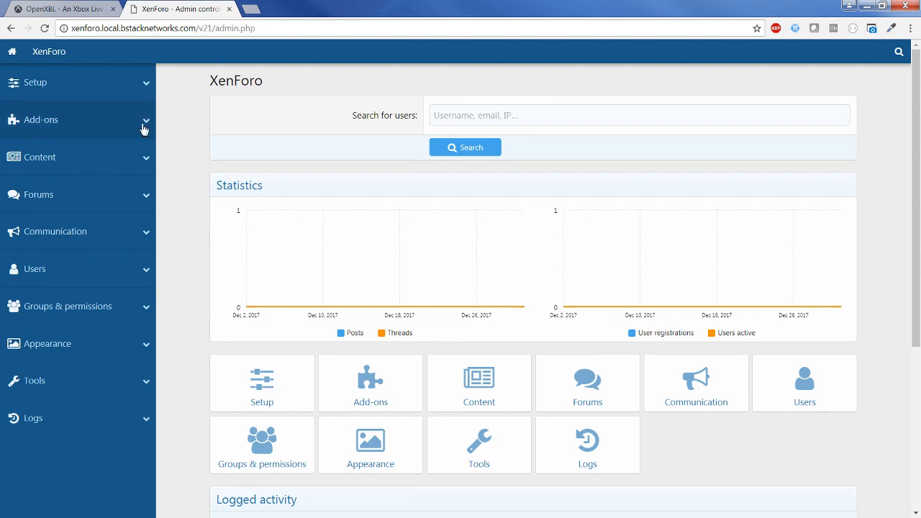
Install the OpenXBL 1.0.0 Alpha add-on from the Add-ons page and confirm the installation.
{"action": "left_click", "coordinate": [144, 125]}
{"action": "left_click", "coordinate": [34, 149]}
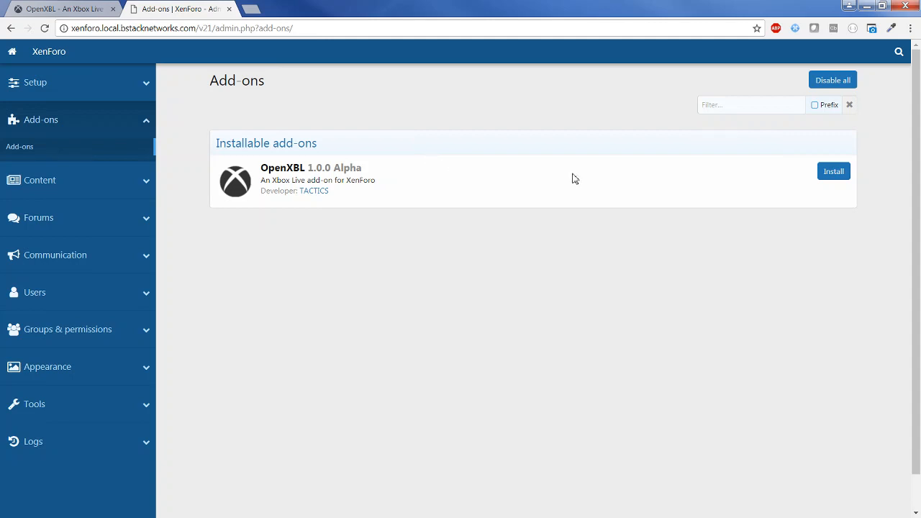
{"action": "left_click", "coordinate": [840, 175]}
{"action": "left_click", "coordinate": [461, 154]}
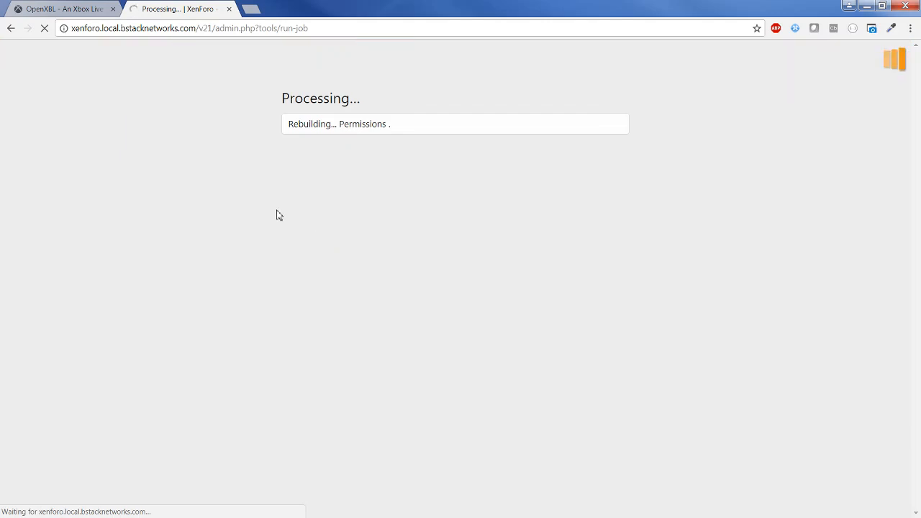
{"action": "left_click", "coordinate": [61, 8]}
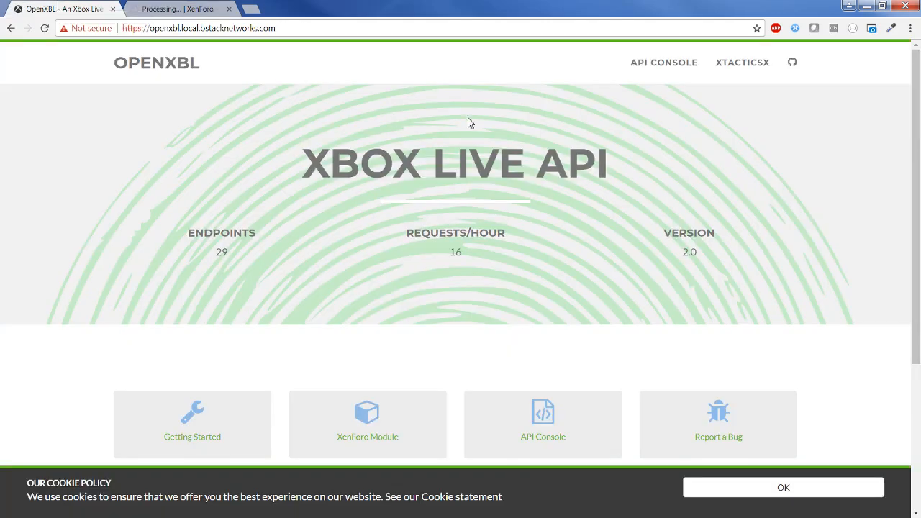
In the OpenXBL Apps list, select the Public Key of the xenforo.local application.
{"action": "mouse_move", "coordinate": [739, 79]}
{"action": "left_click", "coordinate": [714, 106]}
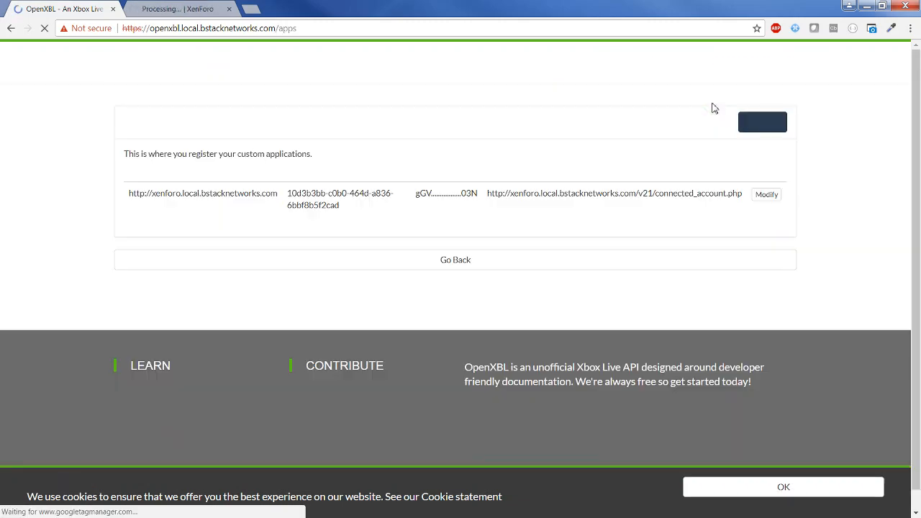
{"action": "left_click_drag", "start_coordinate": [344, 211], "coordinate": [287, 199]}
{"action": "key", "text": "ctrl+c"}
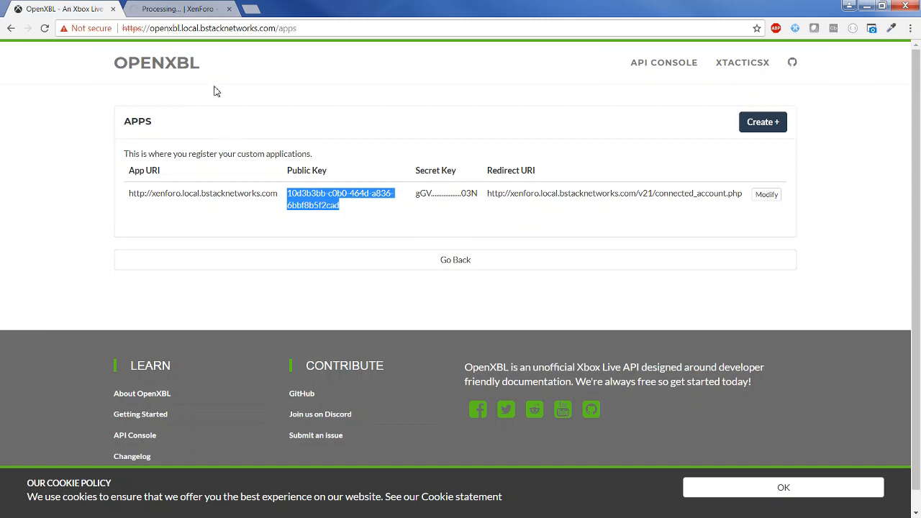
{"action": "left_click", "coordinate": [179, 6]}
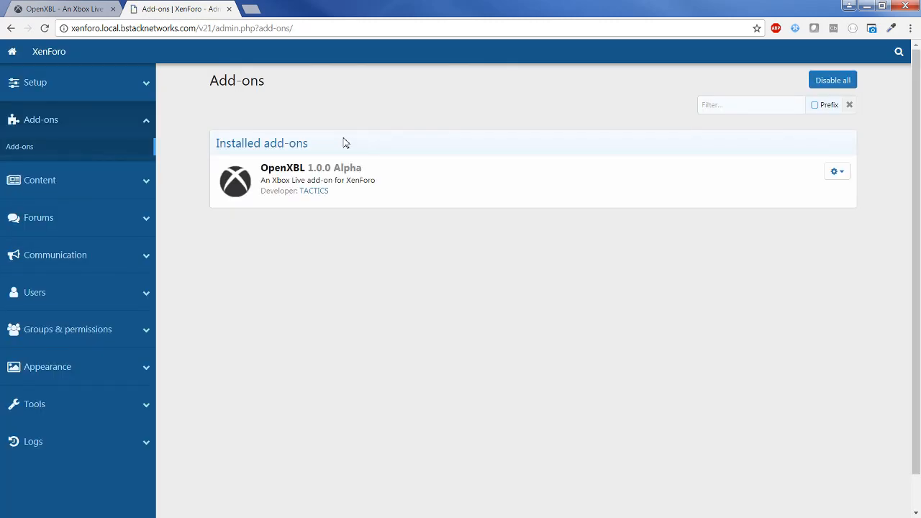
Paste the OpenXBL public key as the Xbox Live provider's Application Key and save it.
{"action": "left_click", "coordinate": [107, 94]}
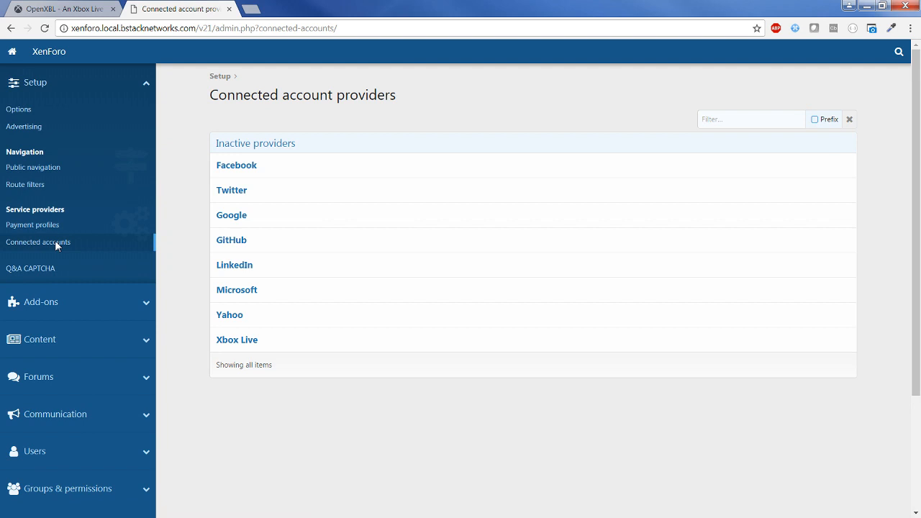
{"action": "left_click", "coordinate": [263, 345]}
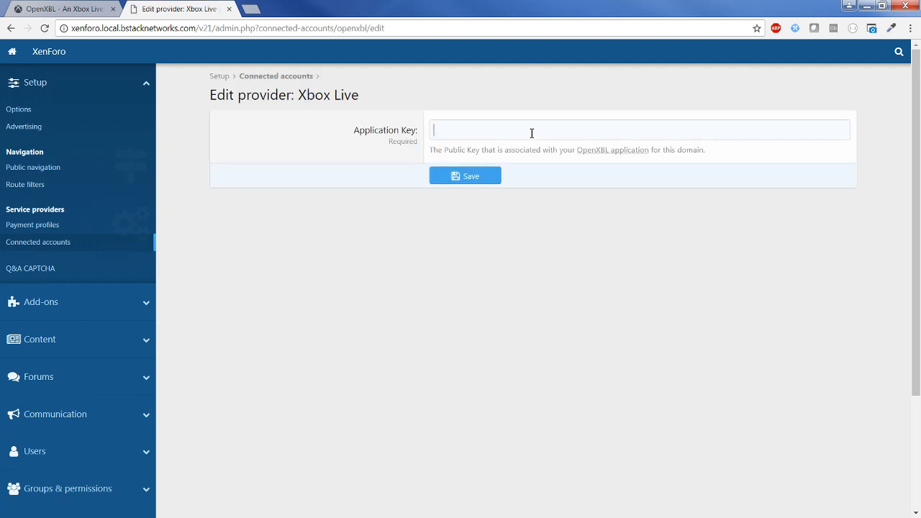
{"action": "left_click", "coordinate": [532, 133]}
{"action": "key", "text": "ctrl+v"}
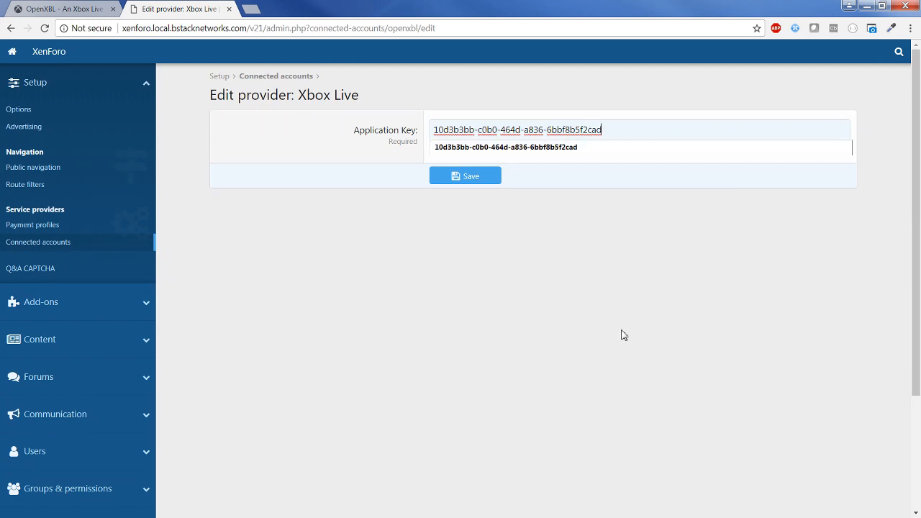
{"action": "left_click", "coordinate": [623, 334]}
{"action": "left_click", "coordinate": [481, 177]}
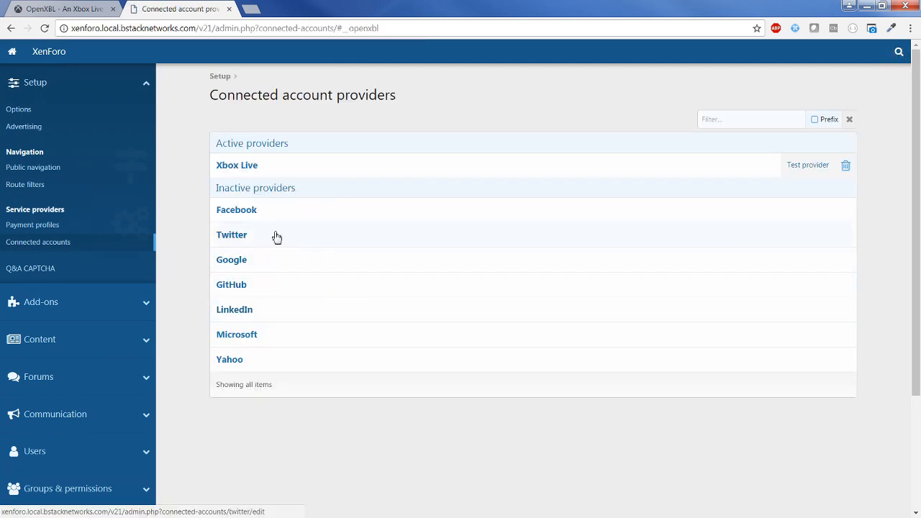
{"action": "left_click", "coordinate": [76, 110]}
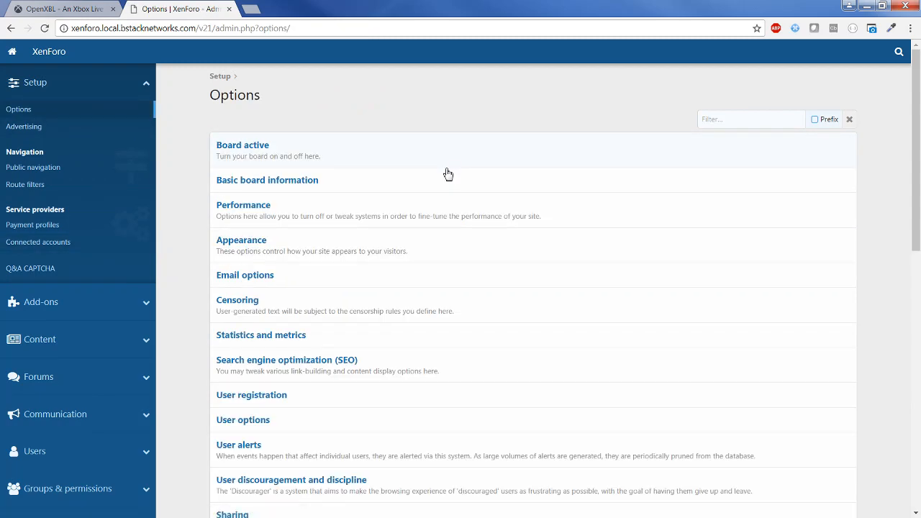
View the OpenXBL options, then move to the Groups & permissions admin section.
{"action": "scroll", "coordinate": [448, 174], "scroll_direction": "down", "scroll_amount": 8}
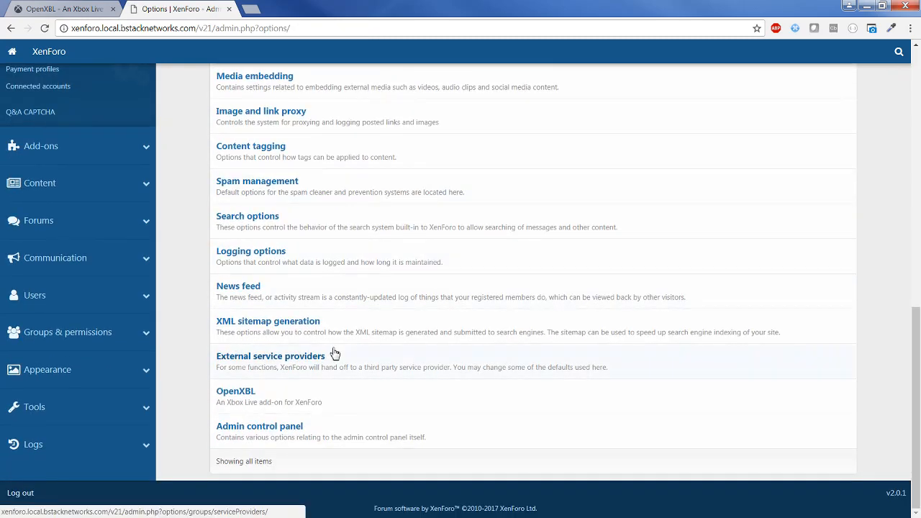
{"action": "left_click", "coordinate": [336, 396]}
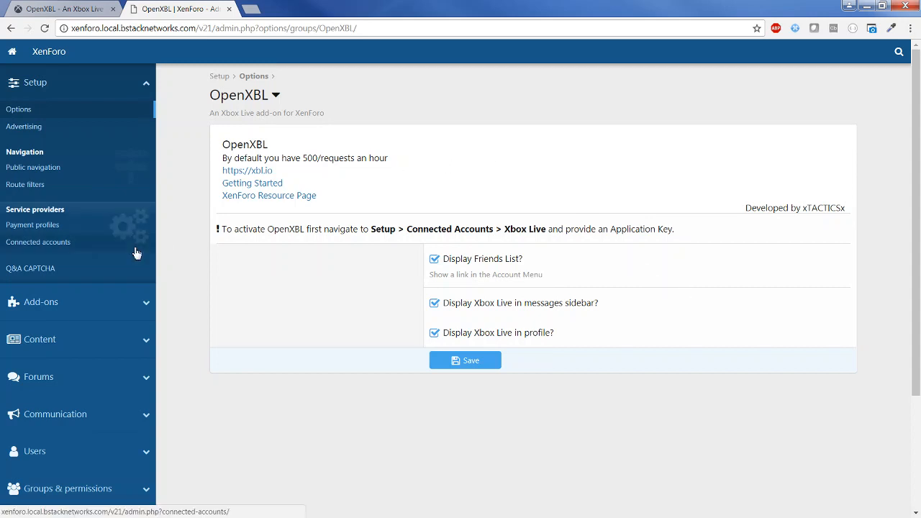
{"action": "left_click", "coordinate": [86, 449]}
{"action": "scroll", "coordinate": [119, 331], "scroll_direction": "down", "scroll_amount": 3}
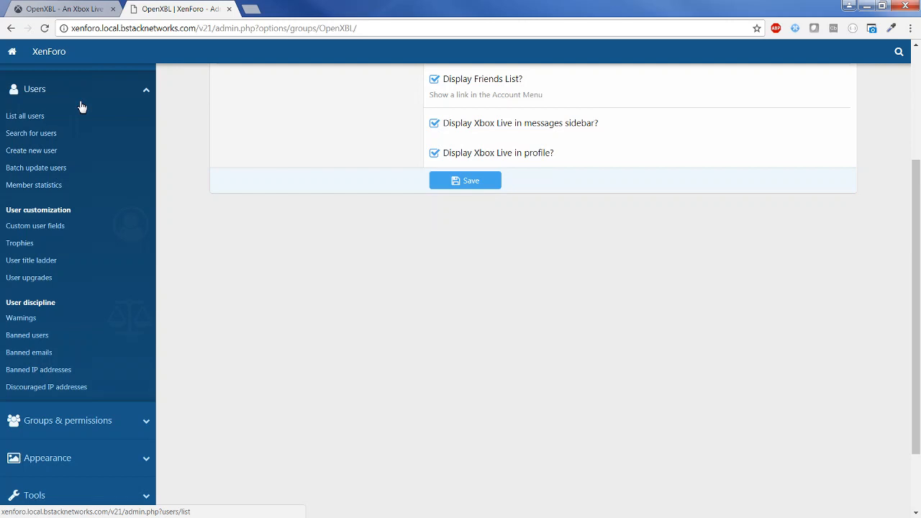
{"action": "left_click", "coordinate": [68, 421]}
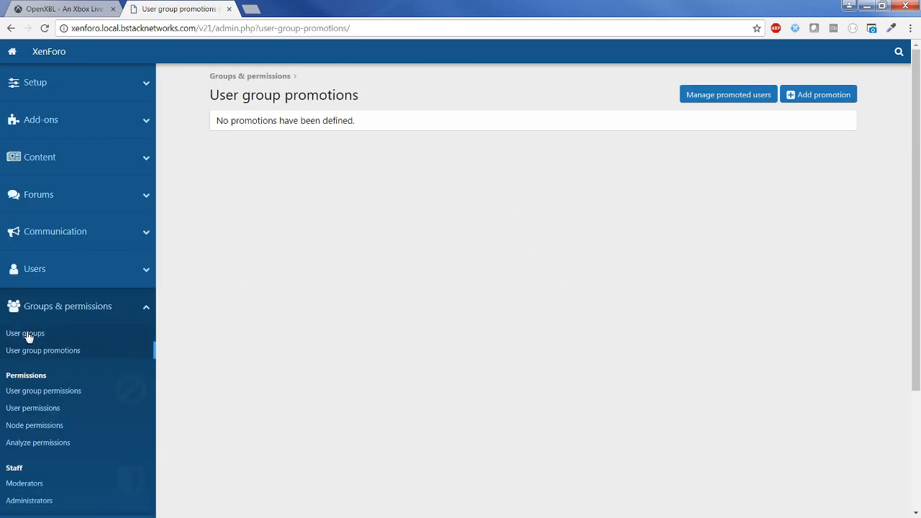
Quick-set all OpenXBL permissions to Yes for the Administrative group and save.
{"action": "left_click", "coordinate": [47, 391]}
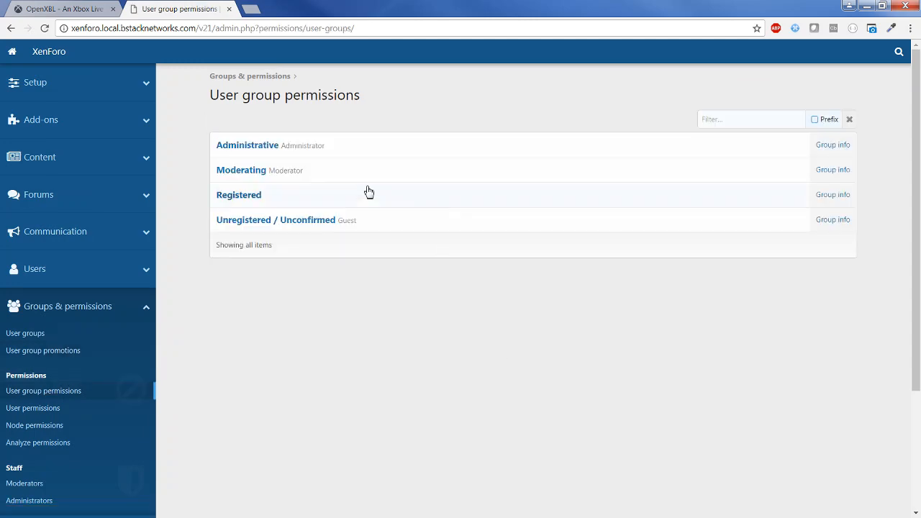
{"action": "left_click", "coordinate": [318, 147]}
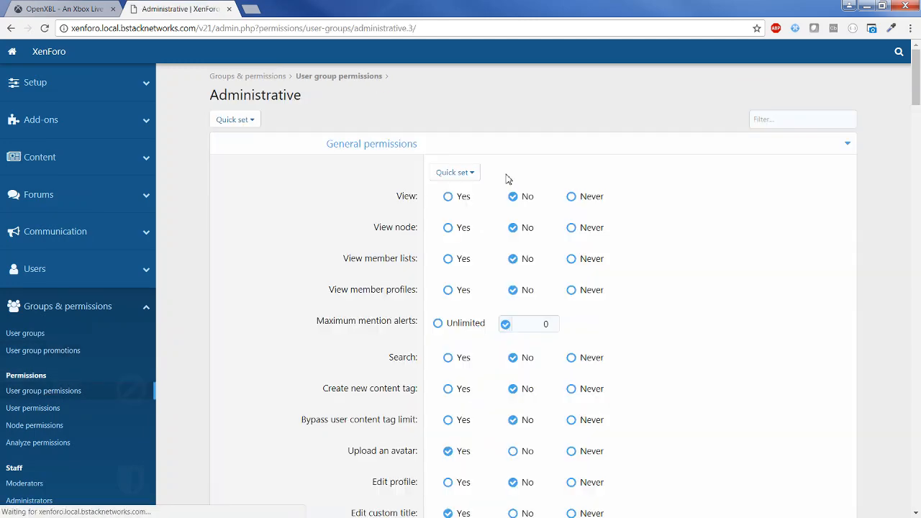
{"action": "scroll", "coordinate": [508, 179], "scroll_direction": "down", "scroll_amount": 1}
{"action": "scroll", "coordinate": [536, 208], "scroll_direction": "down", "scroll_amount": 15}
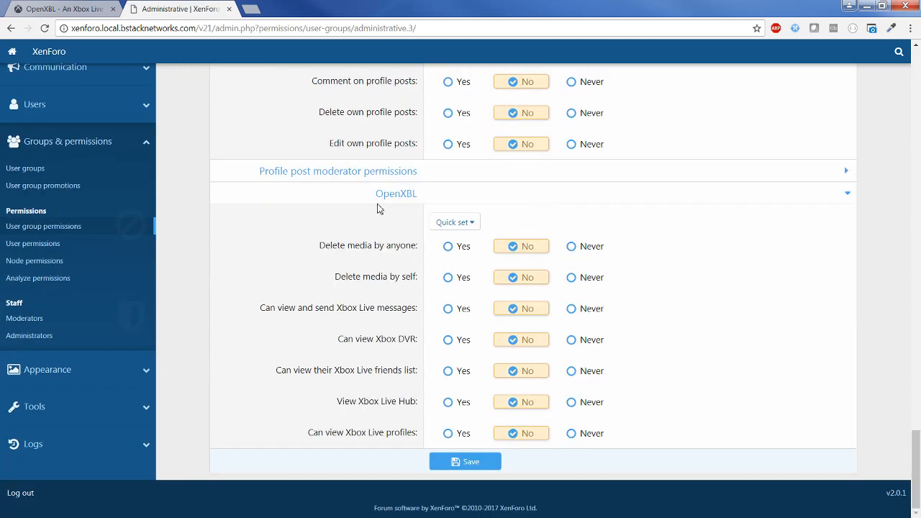
{"action": "left_click", "coordinate": [454, 225]}
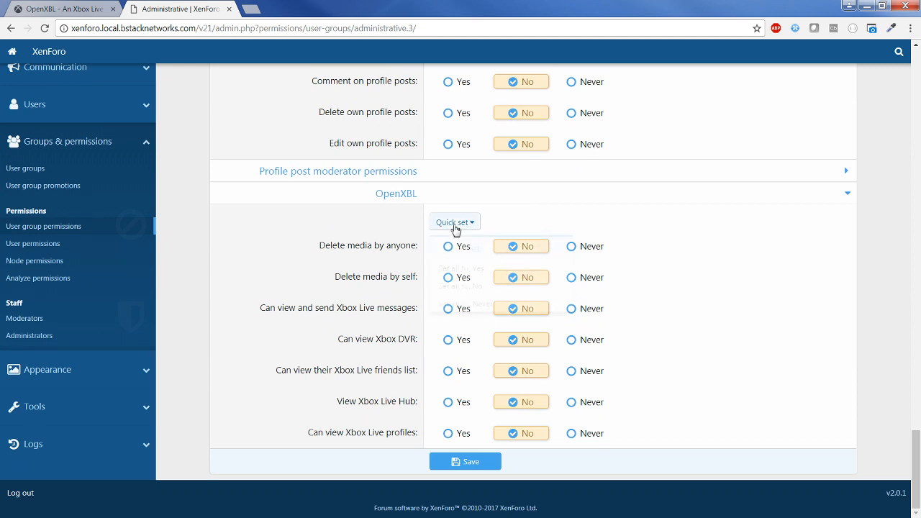
{"action": "left_click", "coordinate": [469, 268]}
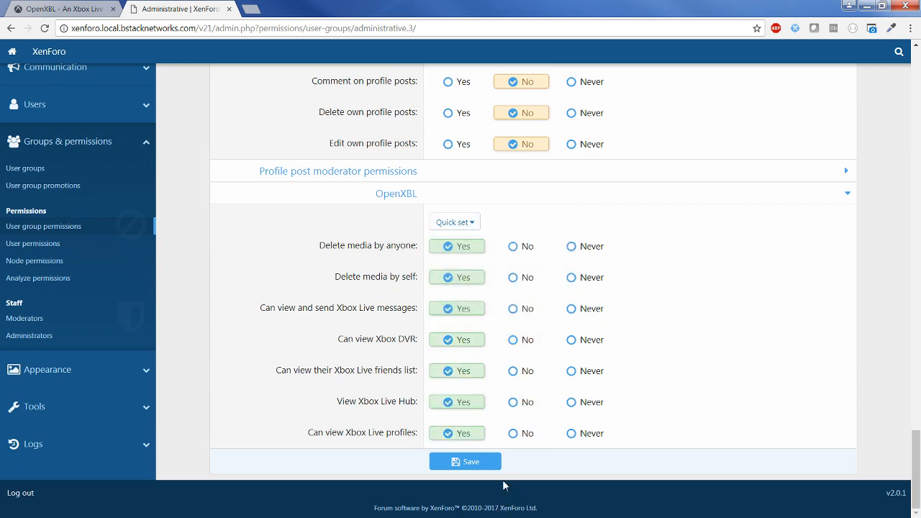
{"action": "left_click", "coordinate": [471, 461]}
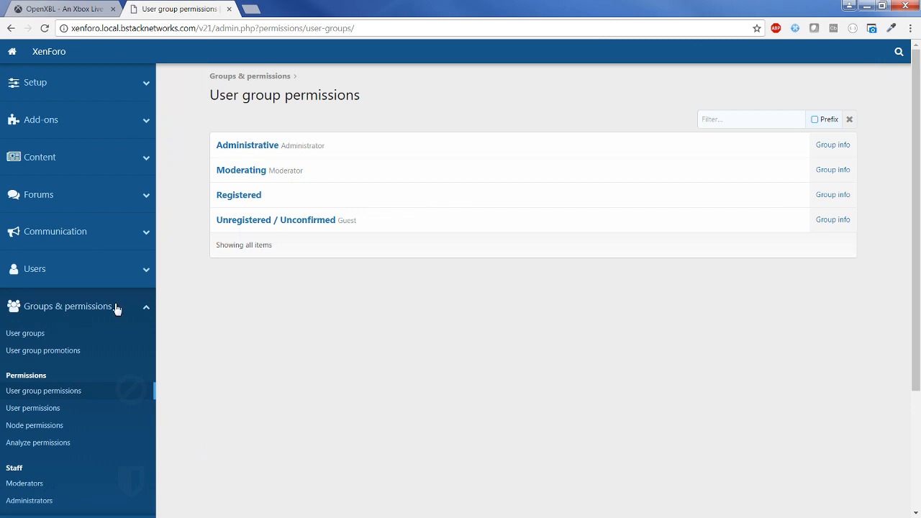
{"action": "left_click", "coordinate": [61, 308]}
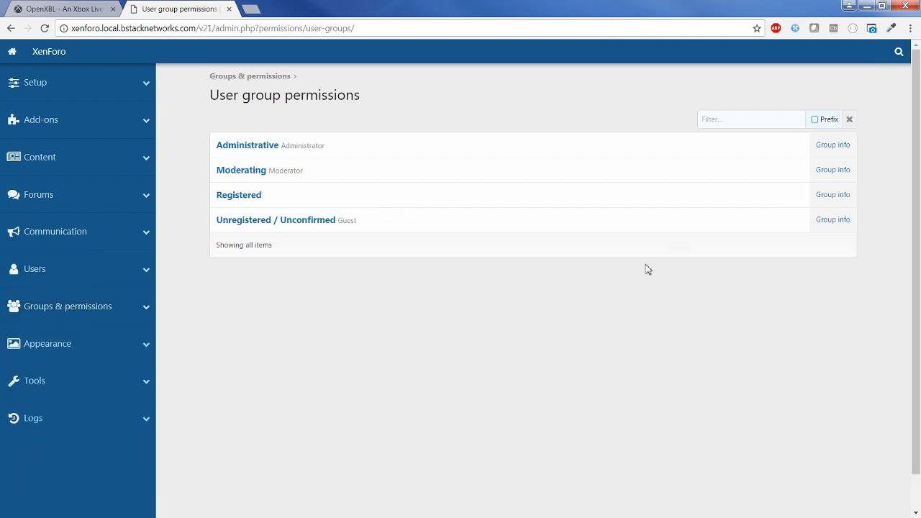
From the forum's Connected accounts page, associate the admin account with Xbox Live using the account password.
{"action": "left_click", "coordinate": [37, 54]}
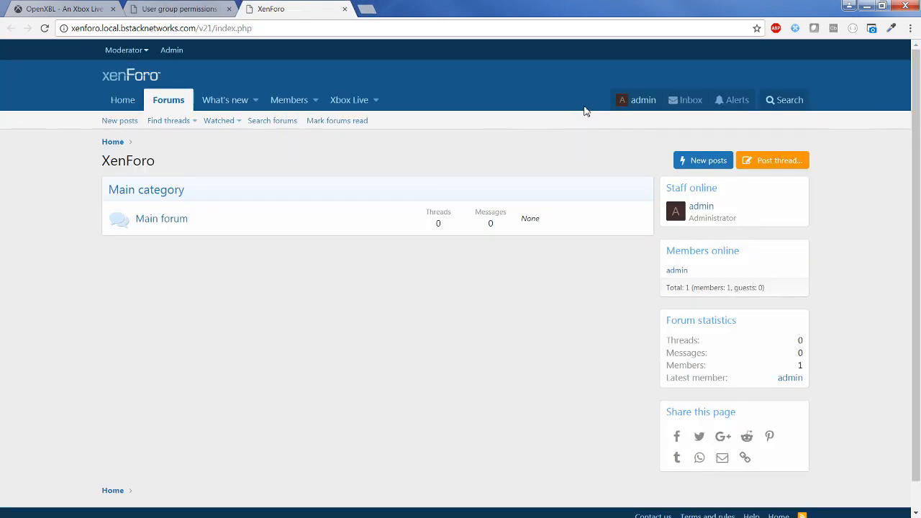
{"action": "left_click", "coordinate": [631, 102]}
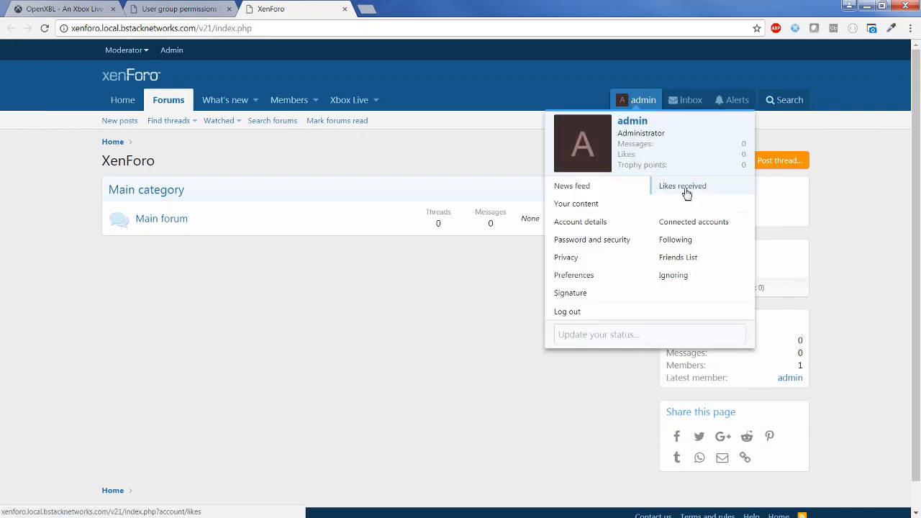
{"action": "left_click", "coordinate": [695, 223]}
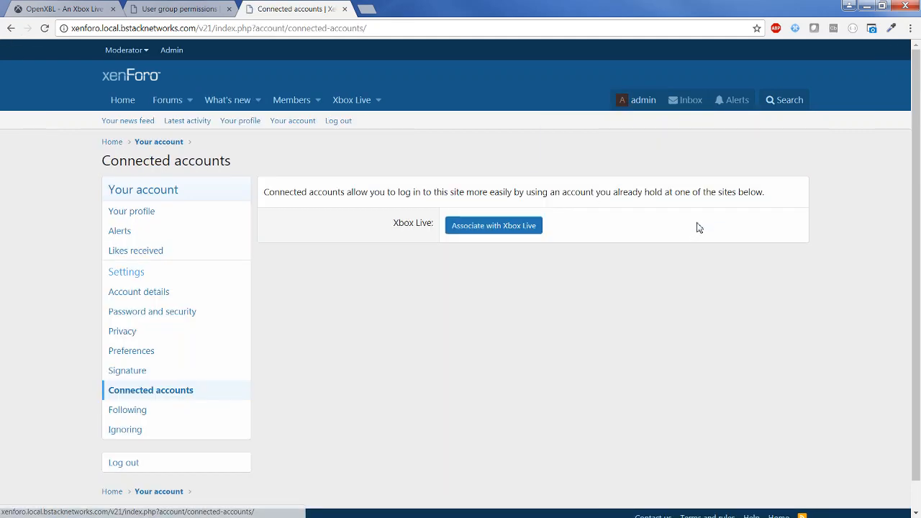
{"action": "left_click", "coordinate": [507, 230]}
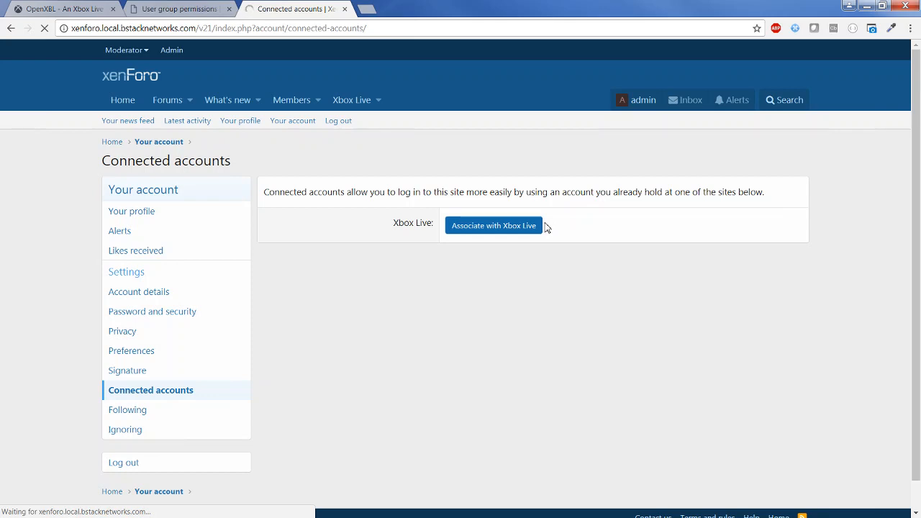
{"action": "left_click", "coordinate": [547, 223]}
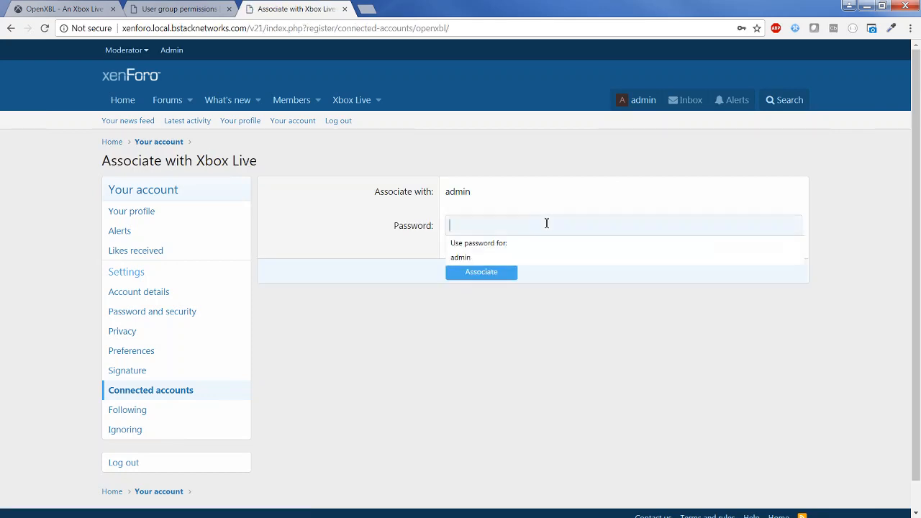
{"action": "type", "text": "adm"}
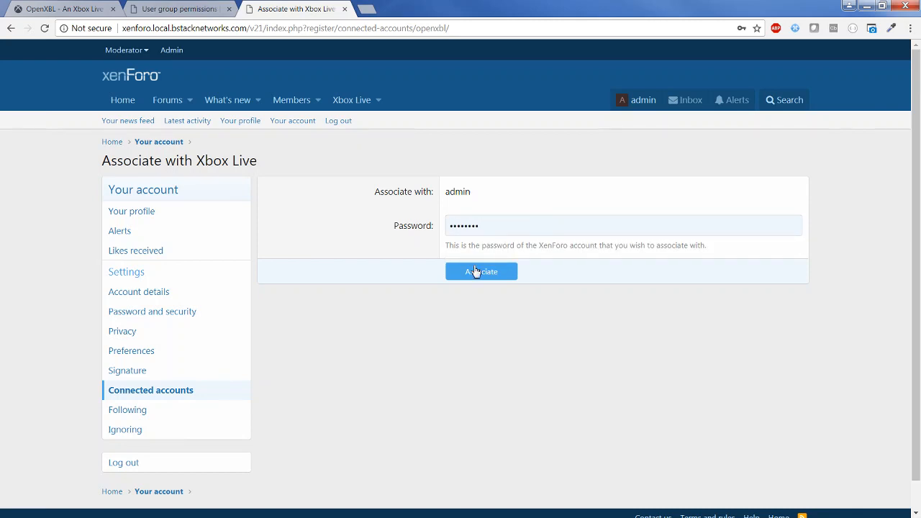
{"action": "left_click", "coordinate": [479, 271]}
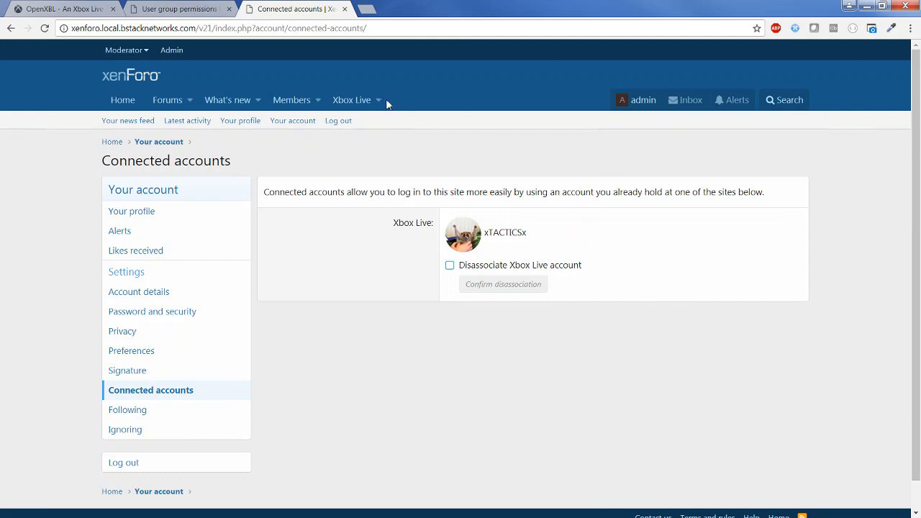
{"action": "left_click", "coordinate": [638, 104]}
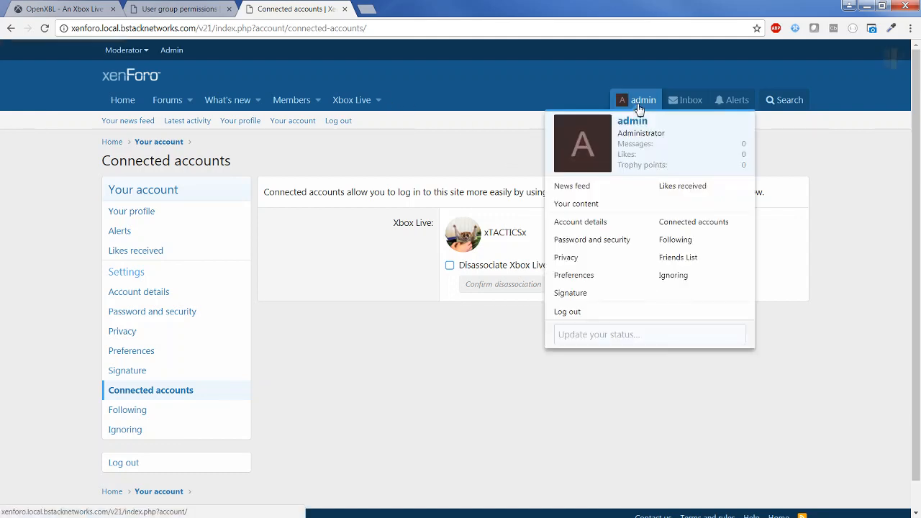
{"action": "left_click", "coordinate": [678, 256]}
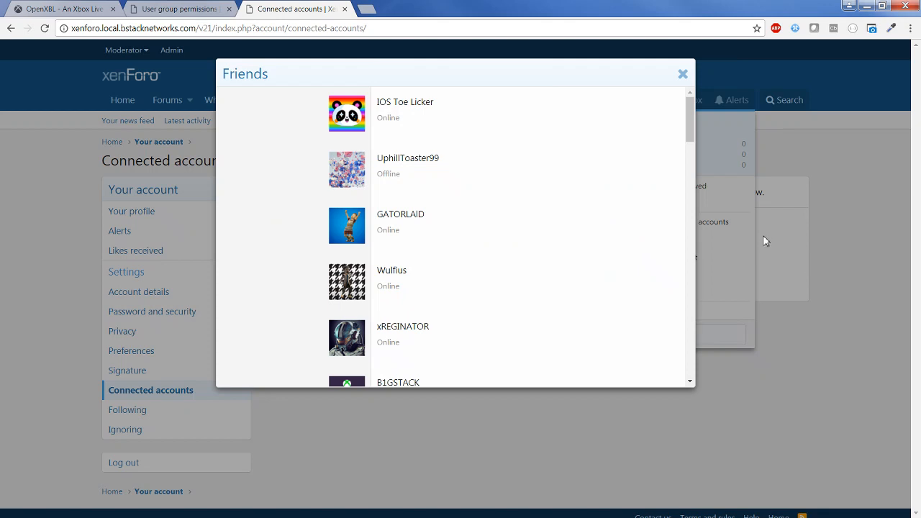
{"action": "left_click_drag", "start_coordinate": [690, 119], "coordinate": [689, 156]}
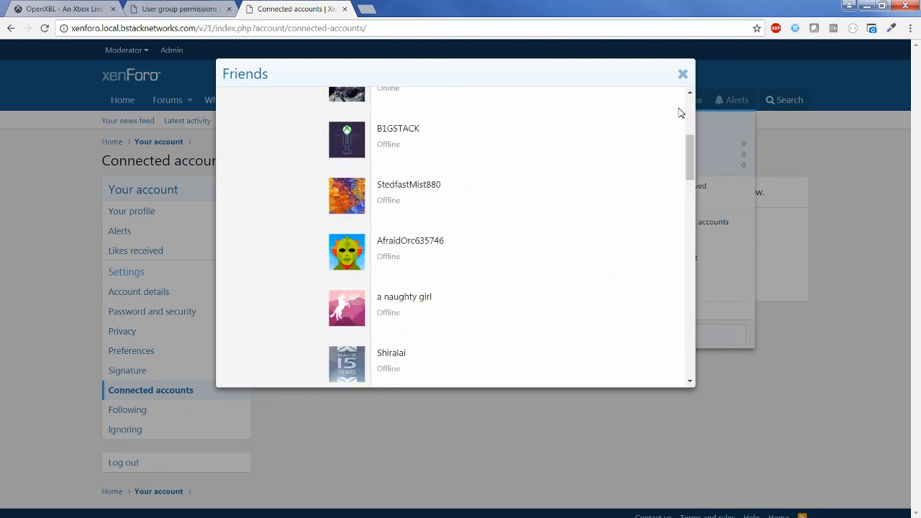
{"action": "left_click", "coordinate": [684, 76]}
{"action": "left_click", "coordinate": [378, 100]}
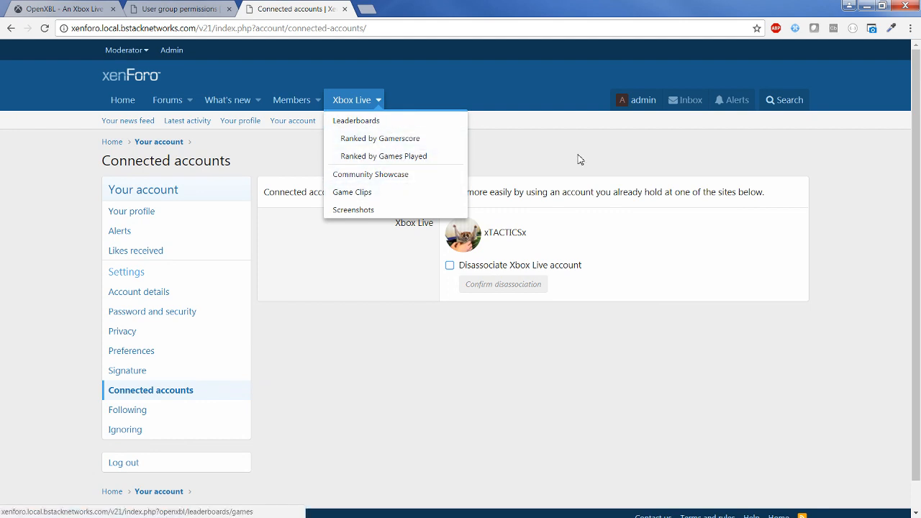
{"action": "left_click", "coordinate": [633, 141]}
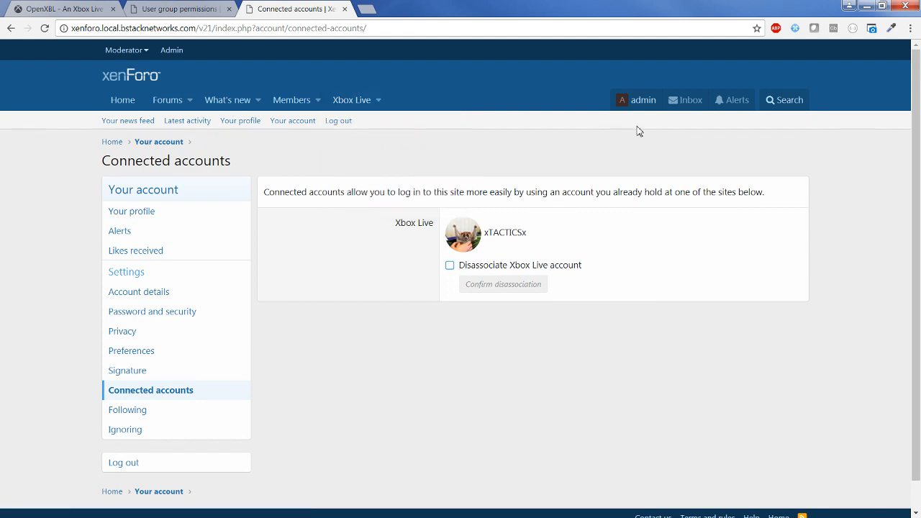